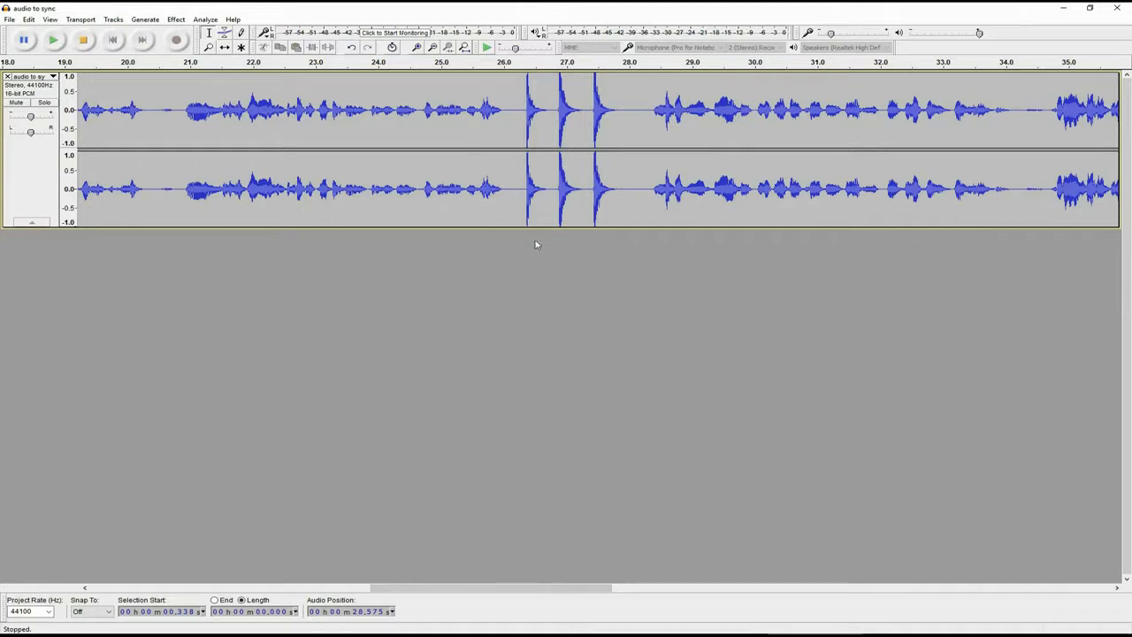
Switch to VSDC Free Video Editor, view the program's version details in its About information, and close them.
{"action": "left_click", "coordinate": [308, 25]}
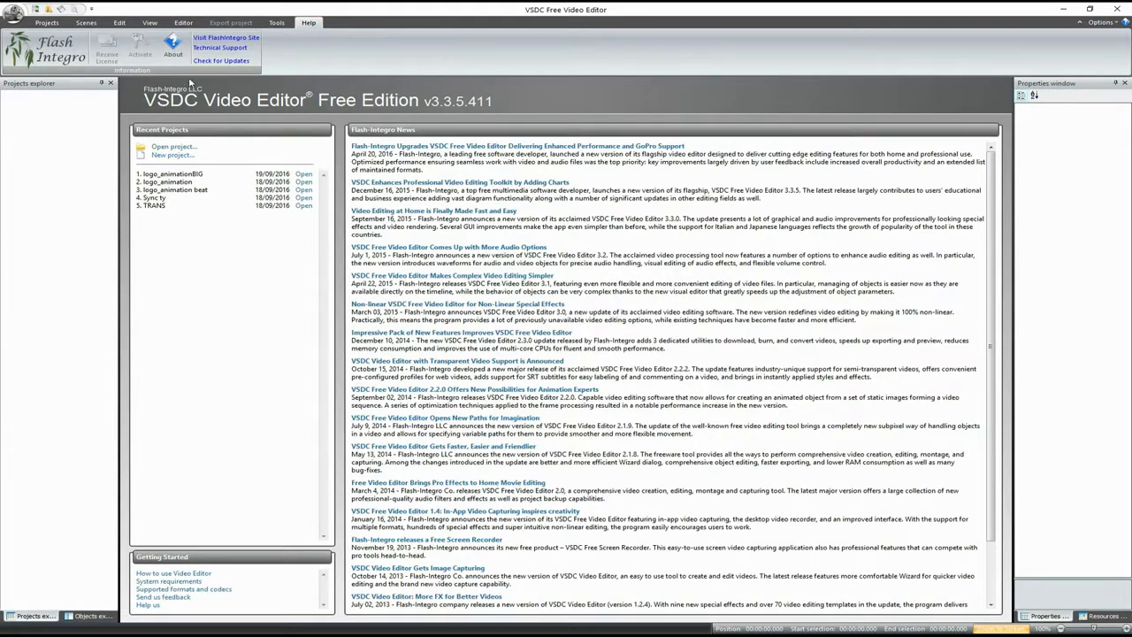
{"action": "left_click", "coordinate": [173, 45]}
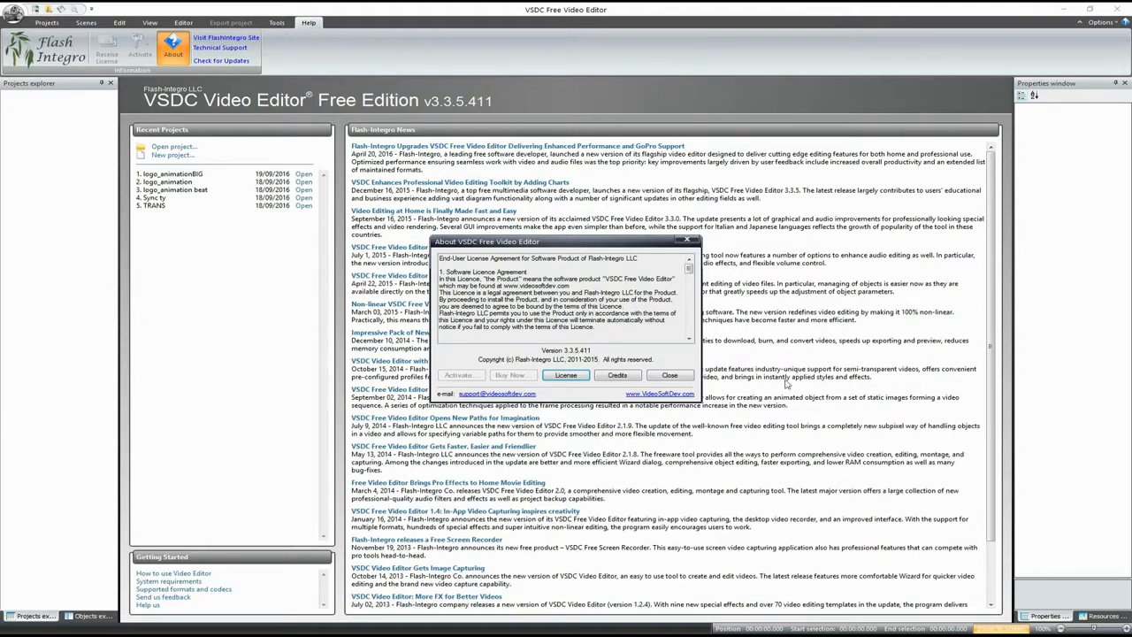
{"action": "left_click", "coordinate": [669, 375]}
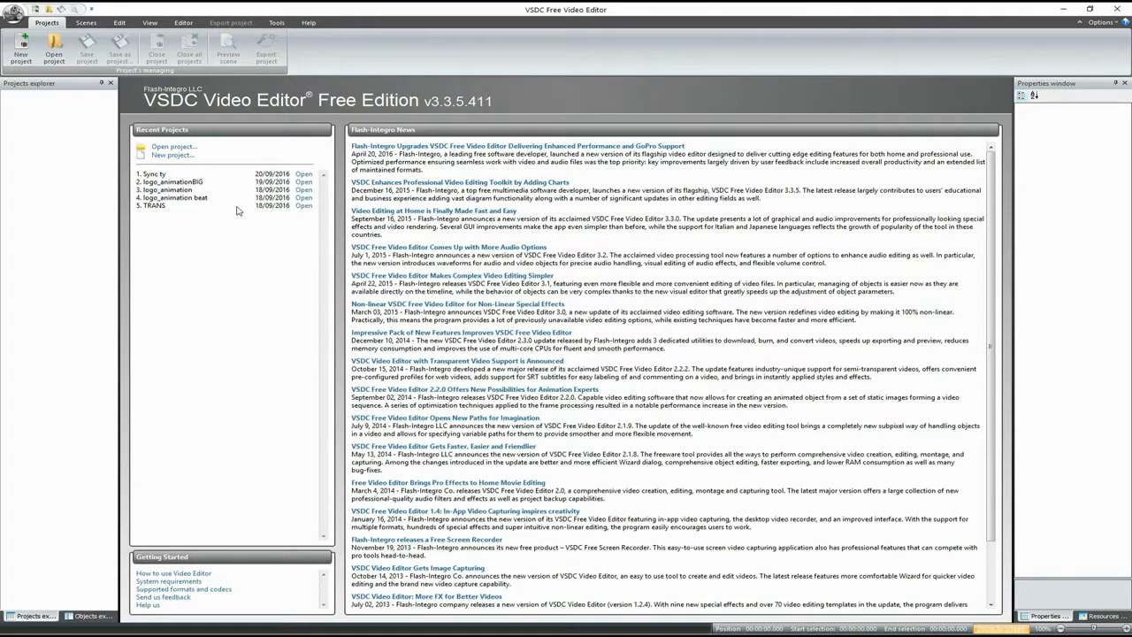
Create a new project with the default settings and enlarge the timeline area by shrinking the preview.
{"action": "left_click", "coordinate": [25, 51]}
{"action": "left_click", "coordinate": [620, 385]}
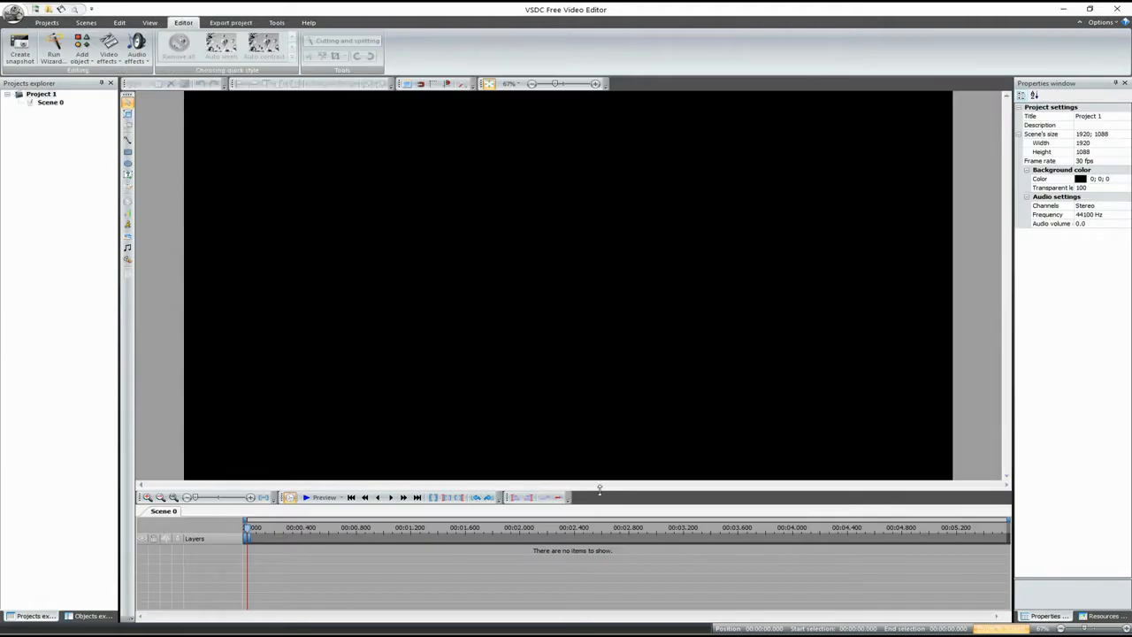
{"action": "left_click_drag", "start_coordinate": [599, 488], "coordinate": [590, 258]}
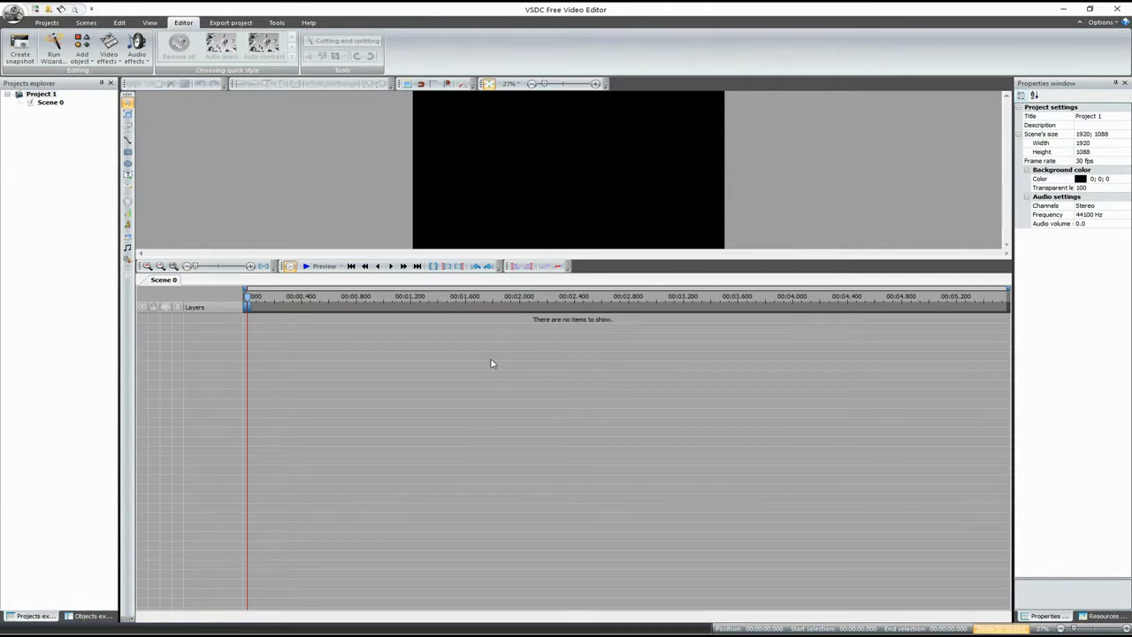
Add the video file video to sync.mp4 from the cursor position on a new layer and match its size to the parent scene.
{"action": "left_click", "coordinate": [84, 51]}
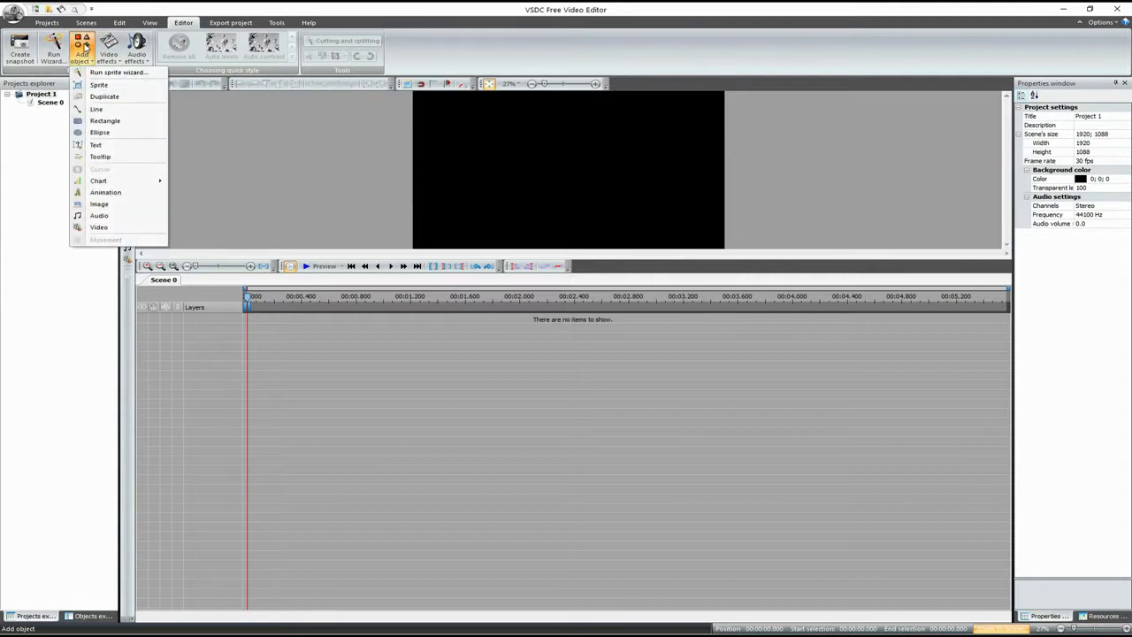
{"action": "left_click", "coordinate": [118, 228]}
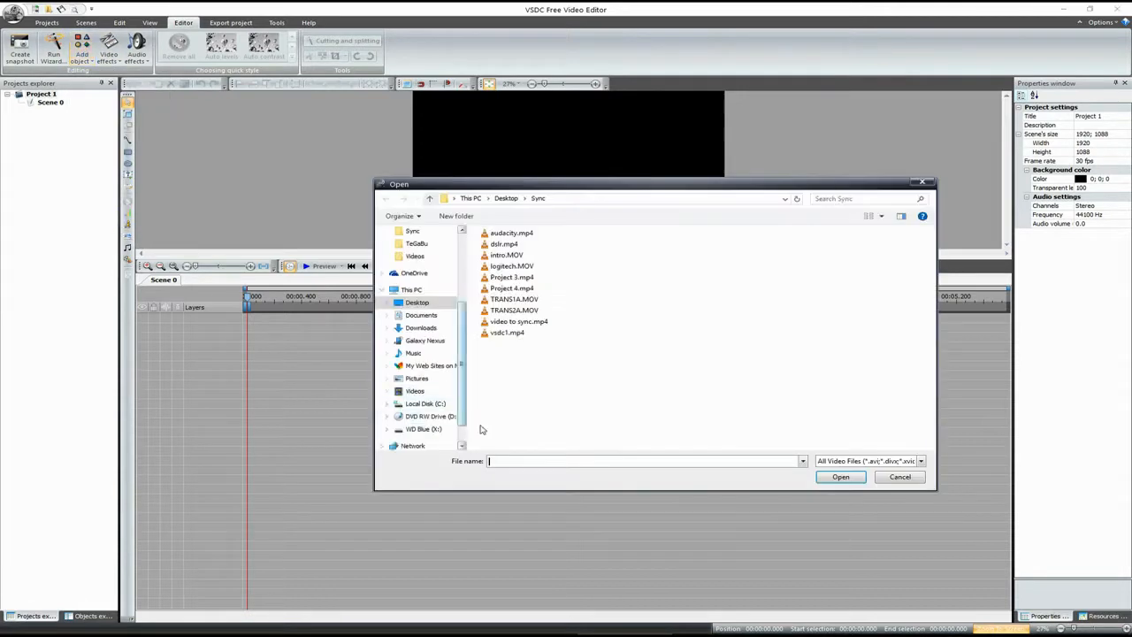
{"action": "left_click", "coordinate": [526, 322]}
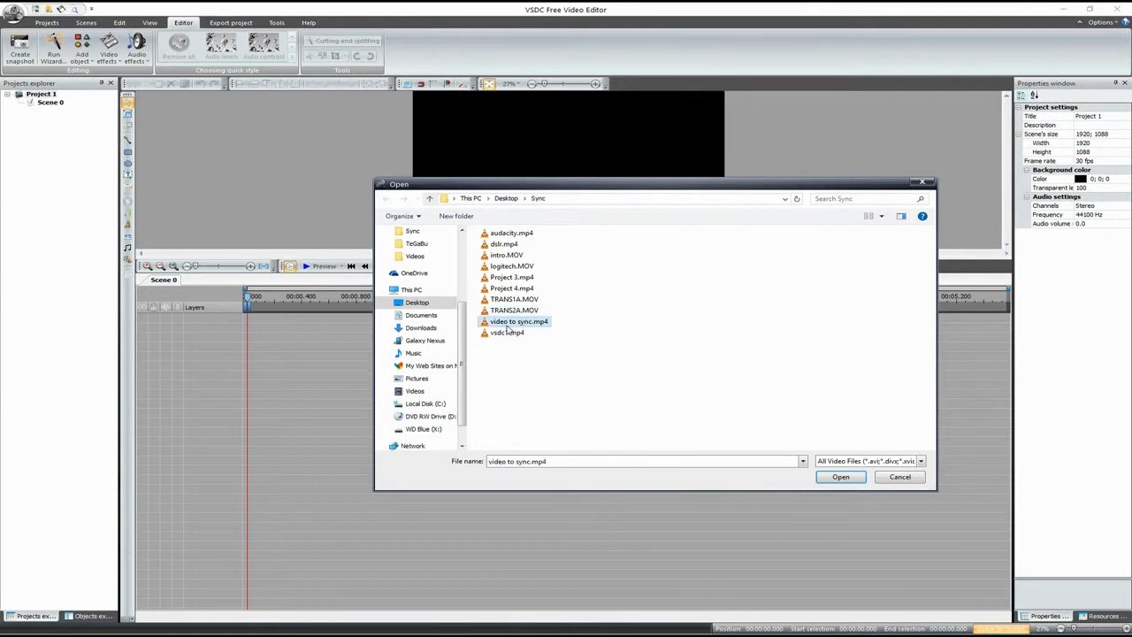
{"action": "left_click", "coordinate": [840, 477]}
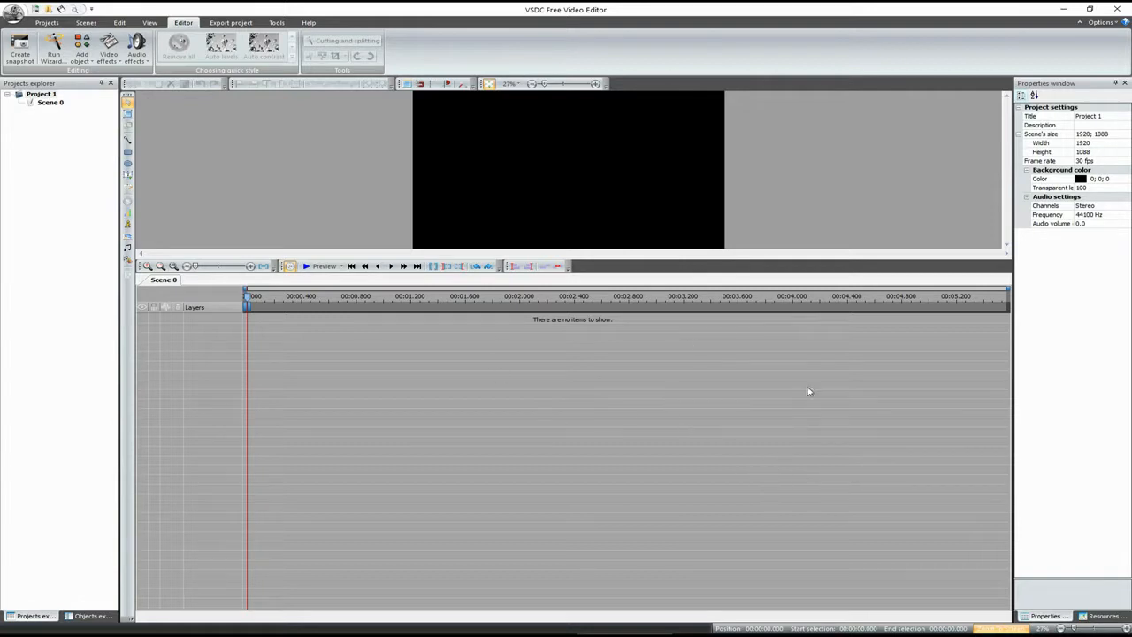
{"action": "left_click", "coordinate": [678, 374]}
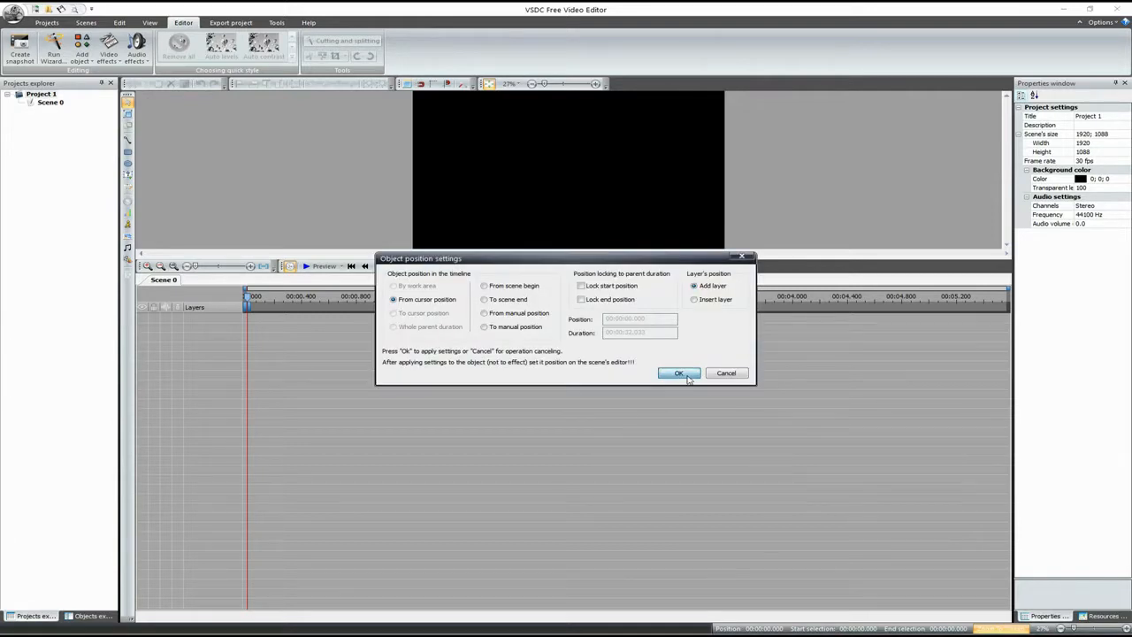
{"action": "left_click", "coordinate": [1076, 179]}
{"action": "left_click", "coordinate": [416, 358]}
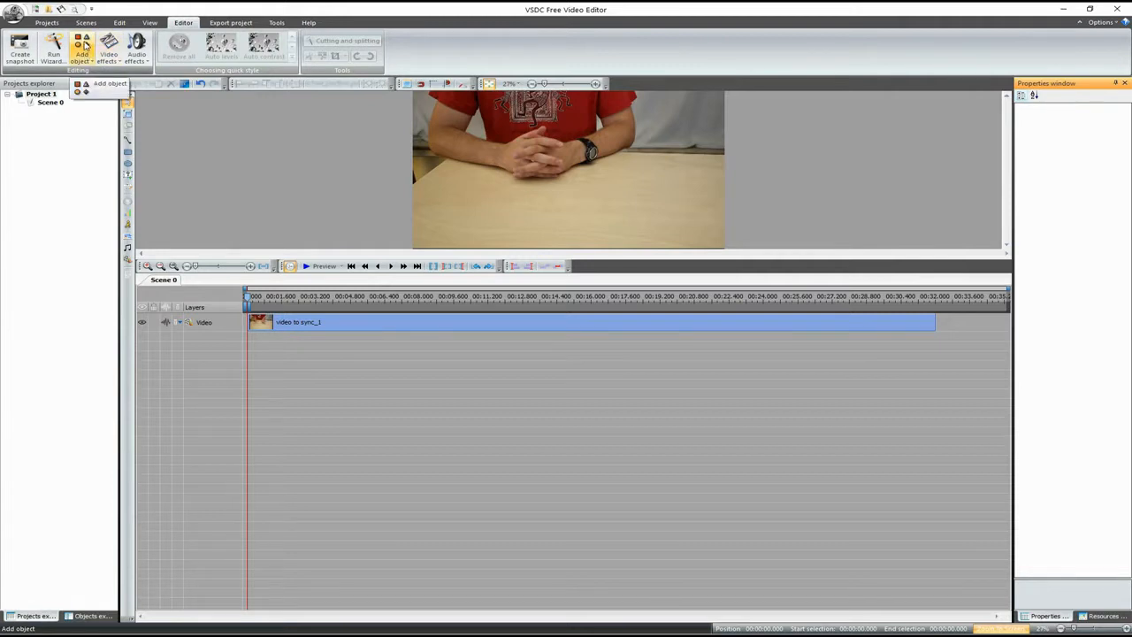
Add the audio file audio to sync.mp3 from the cursor position on its own layer.
{"action": "left_click", "coordinate": [85, 47]}
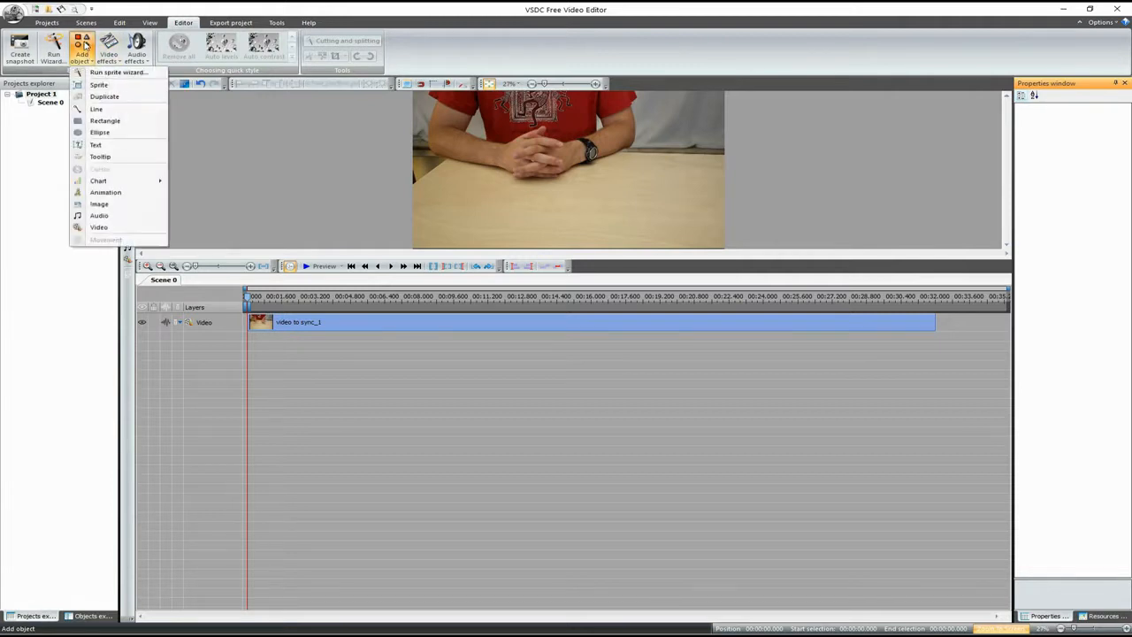
{"action": "left_click", "coordinate": [99, 216]}
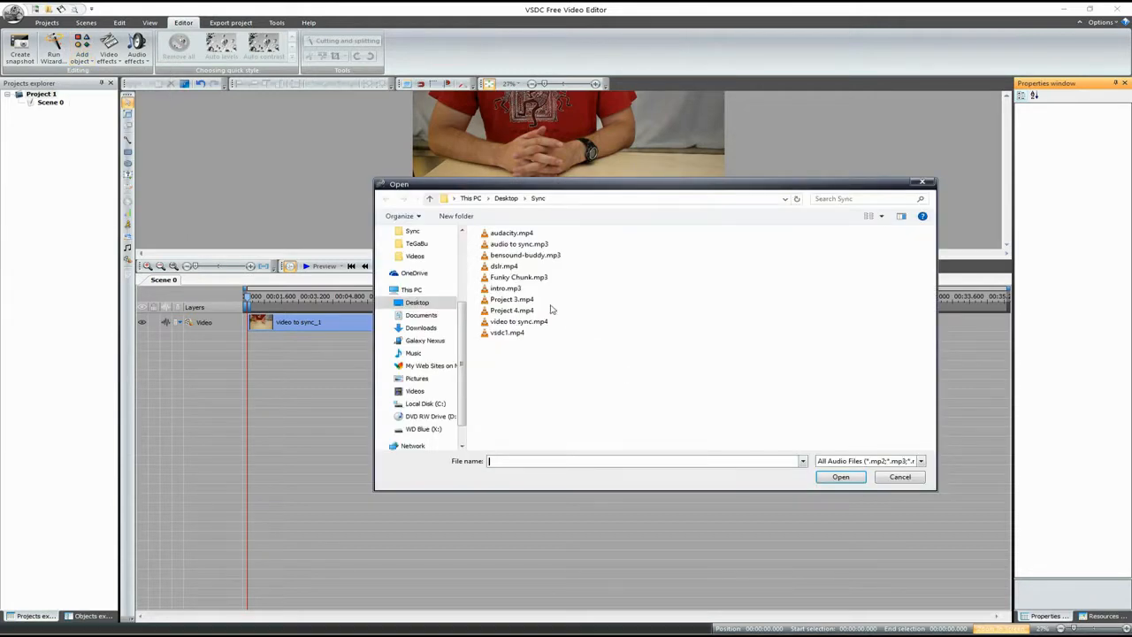
{"action": "left_click", "coordinate": [520, 244]}
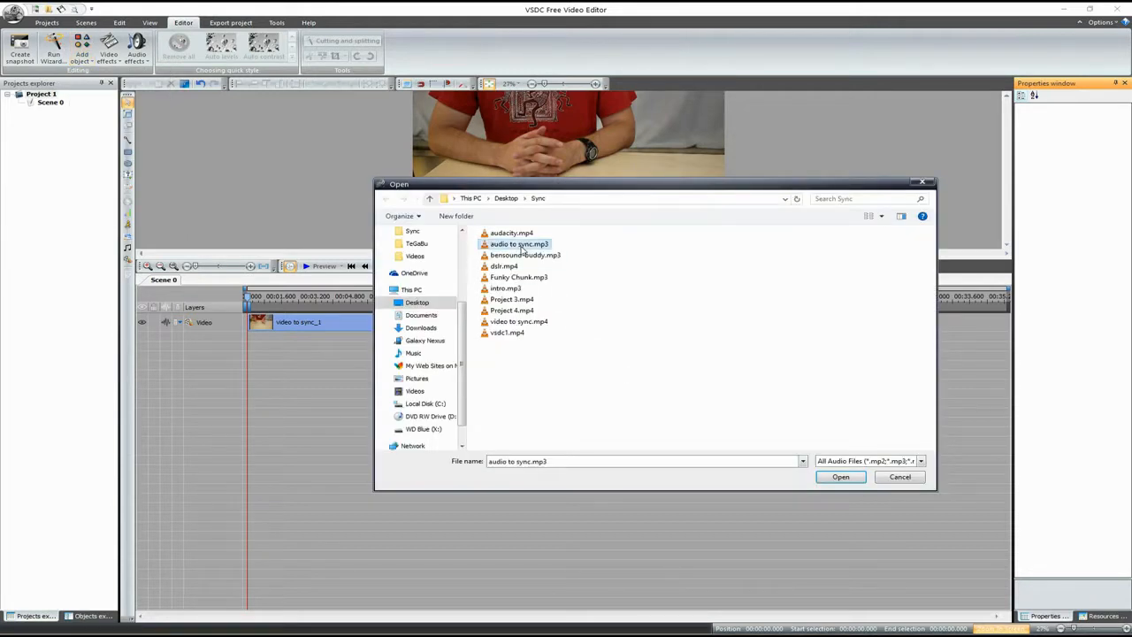
{"action": "left_click", "coordinate": [838, 478]}
{"action": "left_click", "coordinate": [681, 377]}
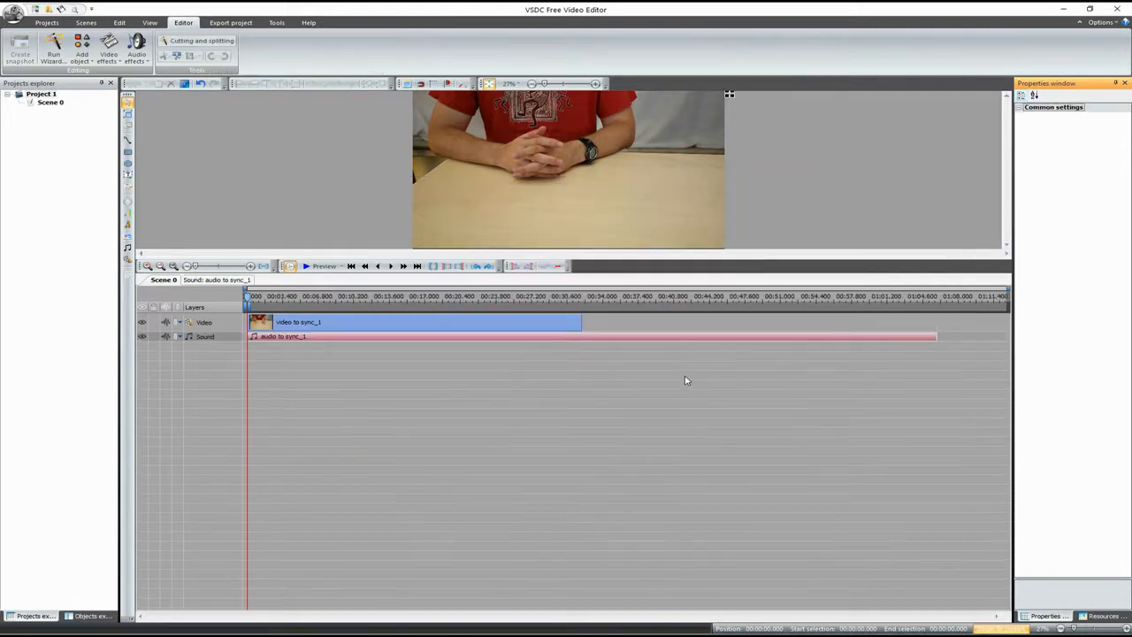
{"action": "left_click", "coordinate": [494, 418]}
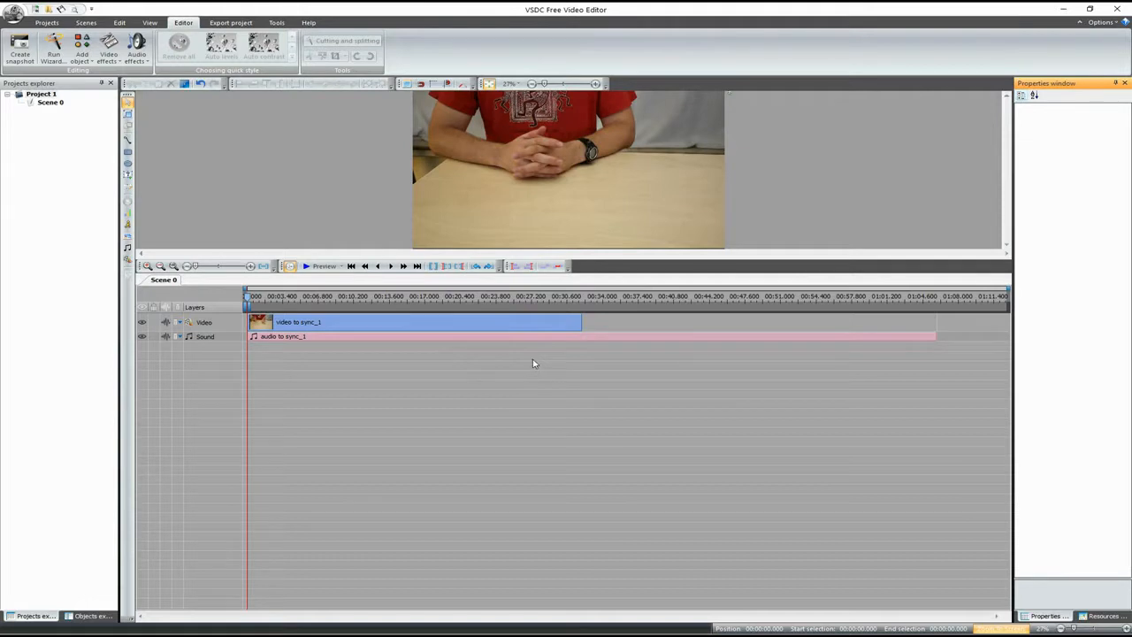
Show the video layer's audio waveform and set its zoom to 4x.
{"action": "left_click", "coordinate": [171, 323]}
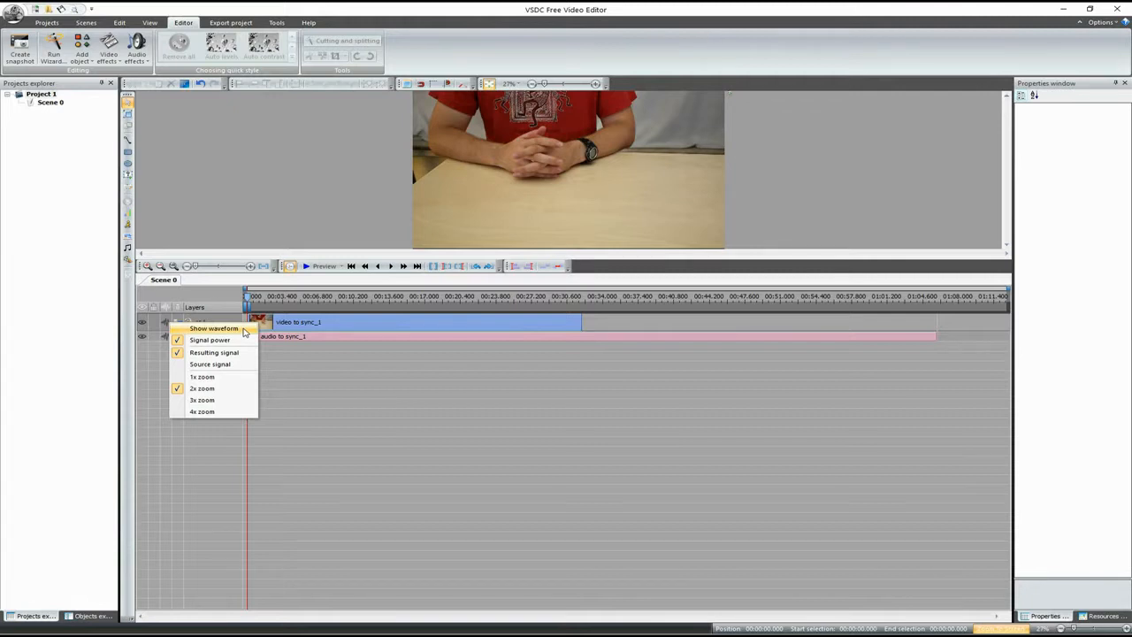
{"action": "left_click", "coordinate": [213, 328]}
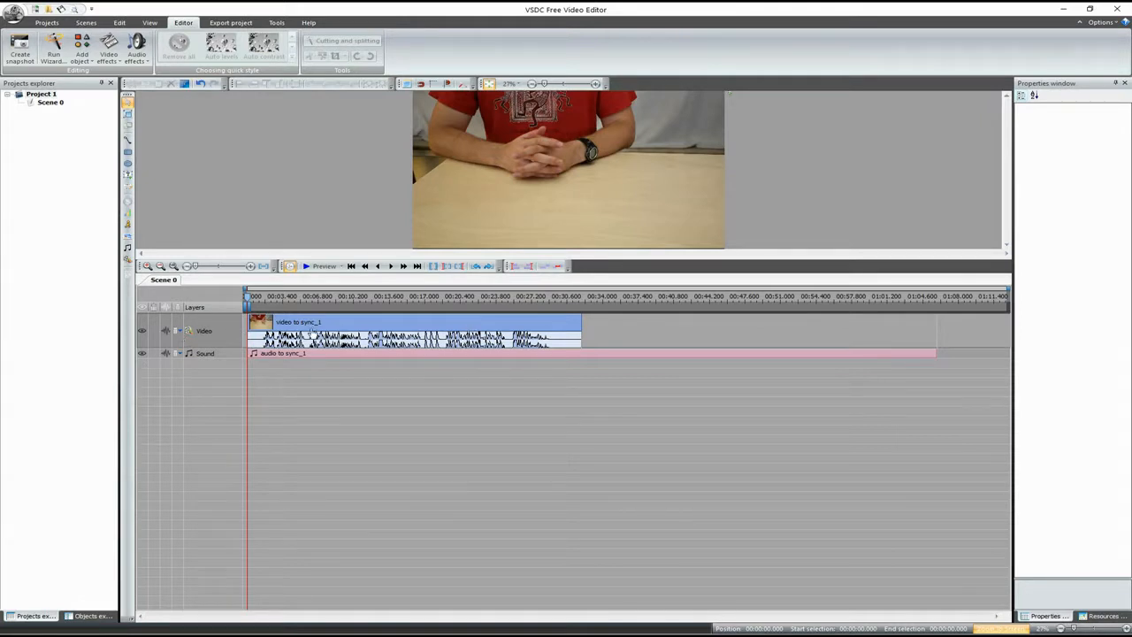
{"action": "left_click", "coordinate": [168, 333]}
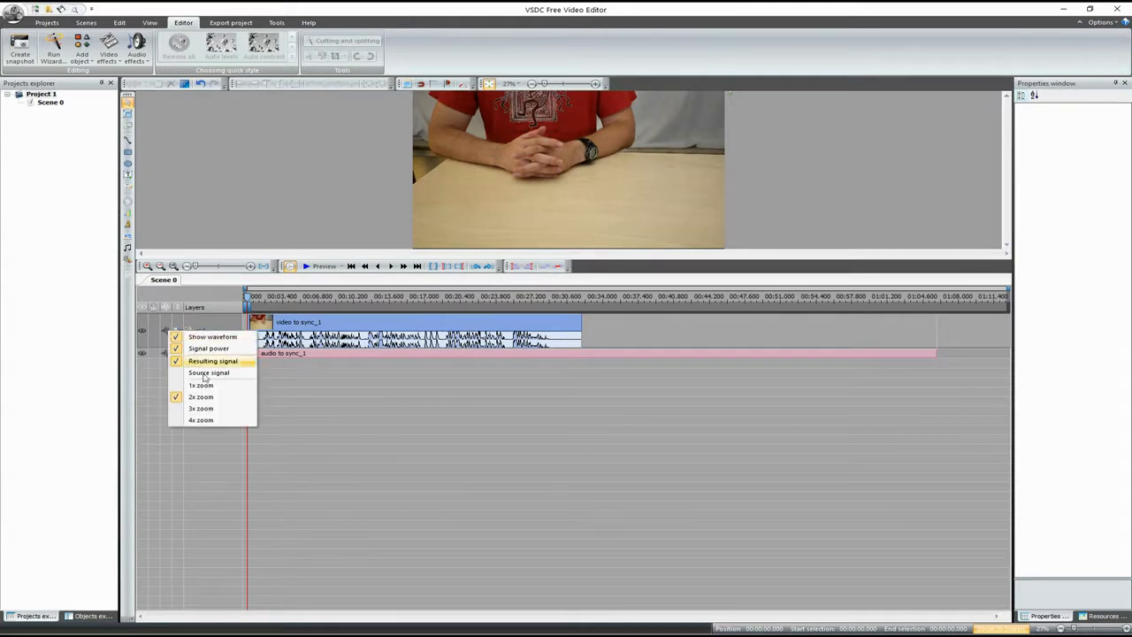
{"action": "left_click", "coordinate": [214, 422]}
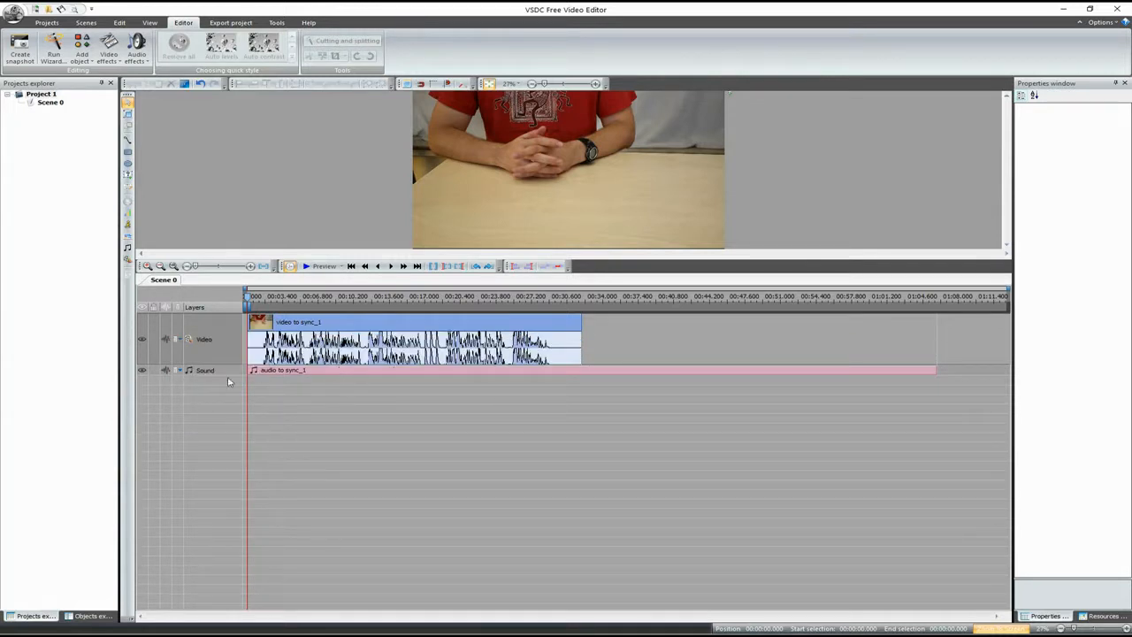
Show the sound layer's waveform and set its zoom to 4x.
{"action": "left_click", "coordinate": [304, 372]}
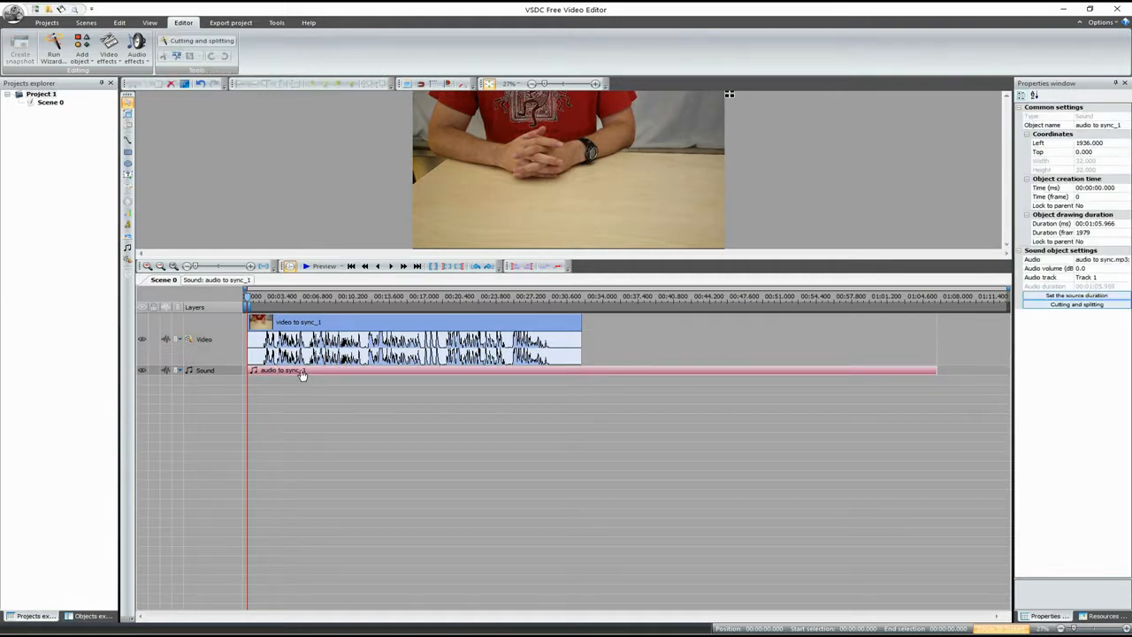
{"action": "left_click", "coordinate": [167, 371]}
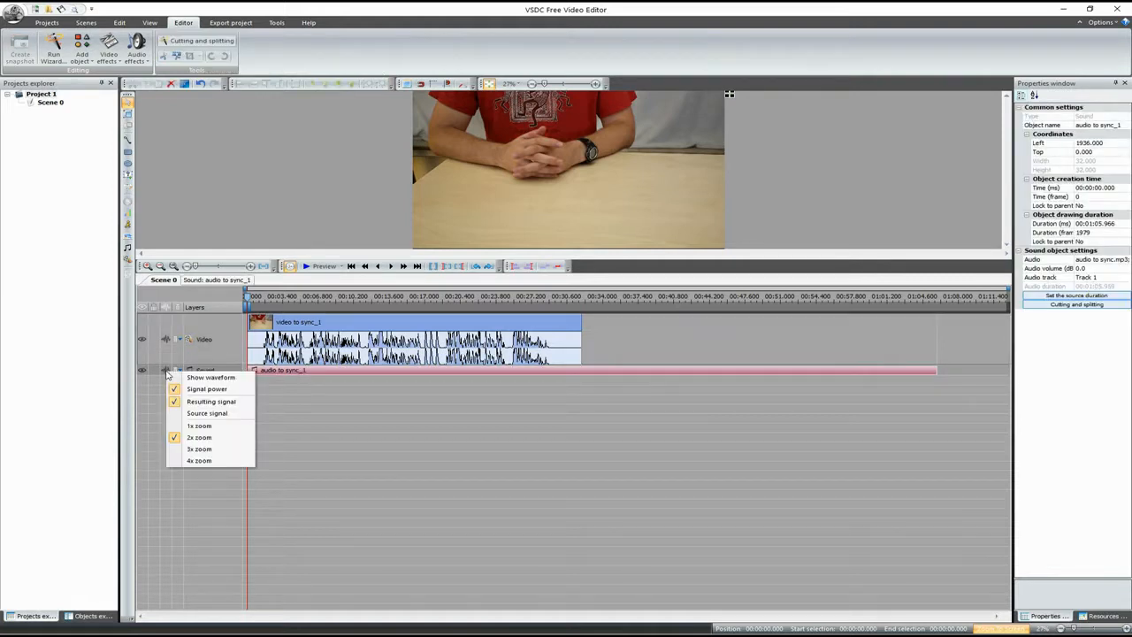
{"action": "left_click", "coordinate": [226, 379]}
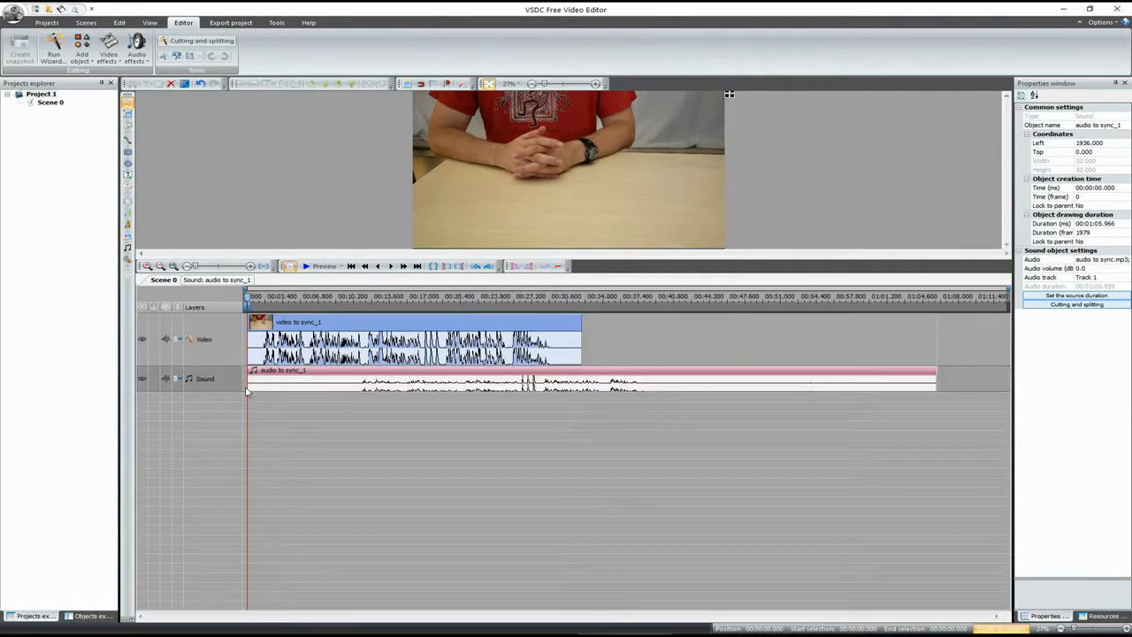
{"action": "left_click", "coordinate": [168, 382]}
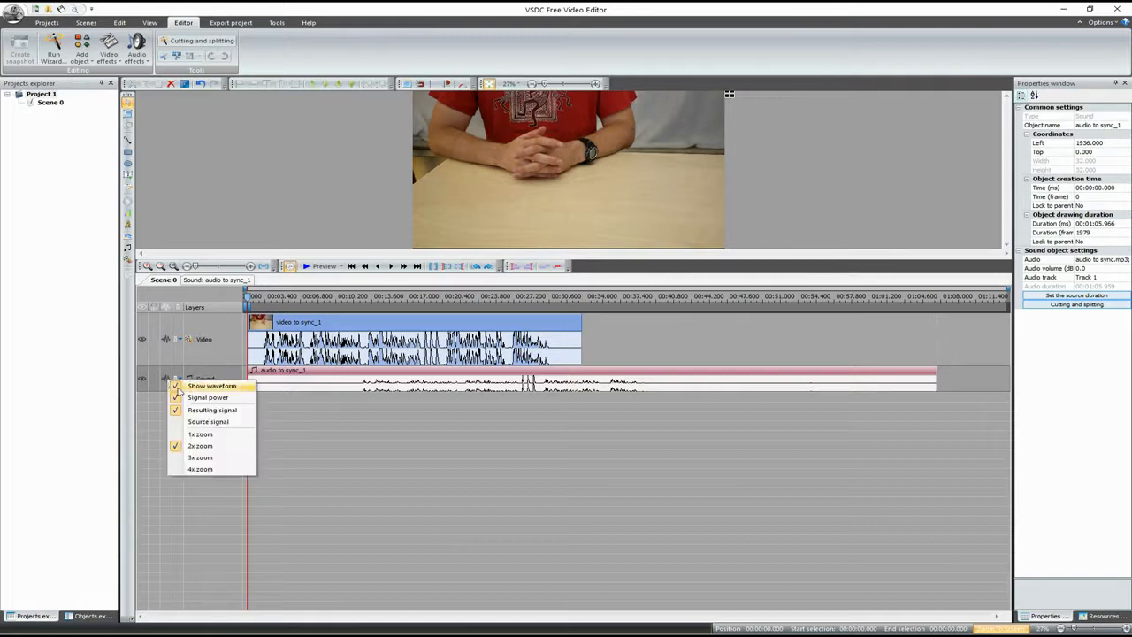
{"action": "left_click", "coordinate": [206, 472]}
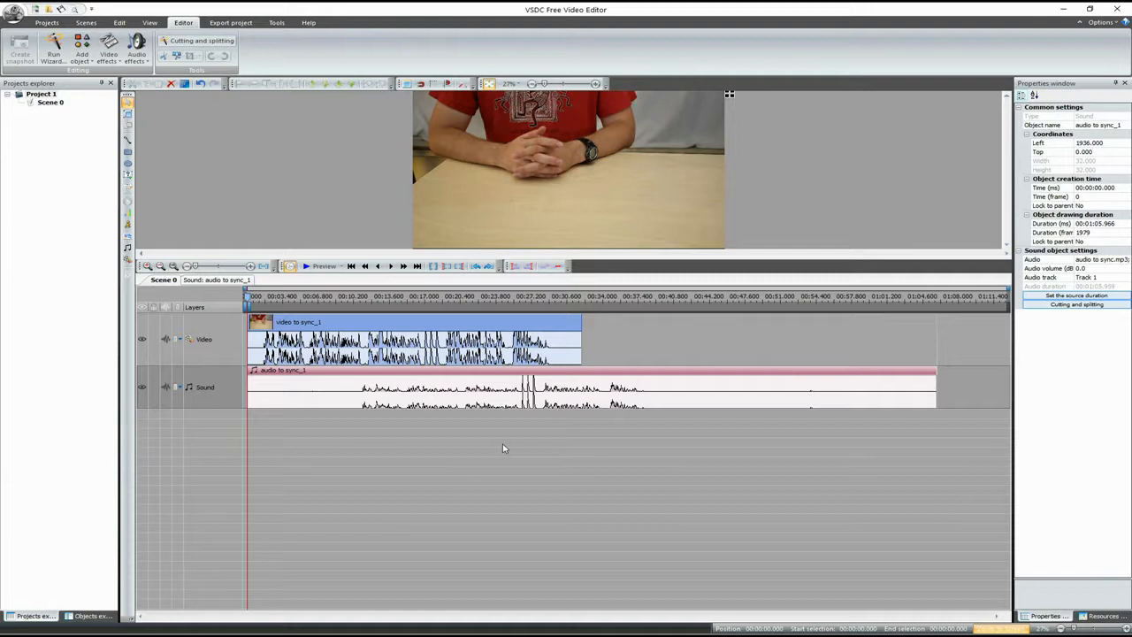
Shift the video clip to start at about 9.33 s, roughly lining up its three clap peaks with those of the audio clip.
{"action": "left_click_drag", "start_coordinate": [479, 329], "coordinate": [580, 336]}
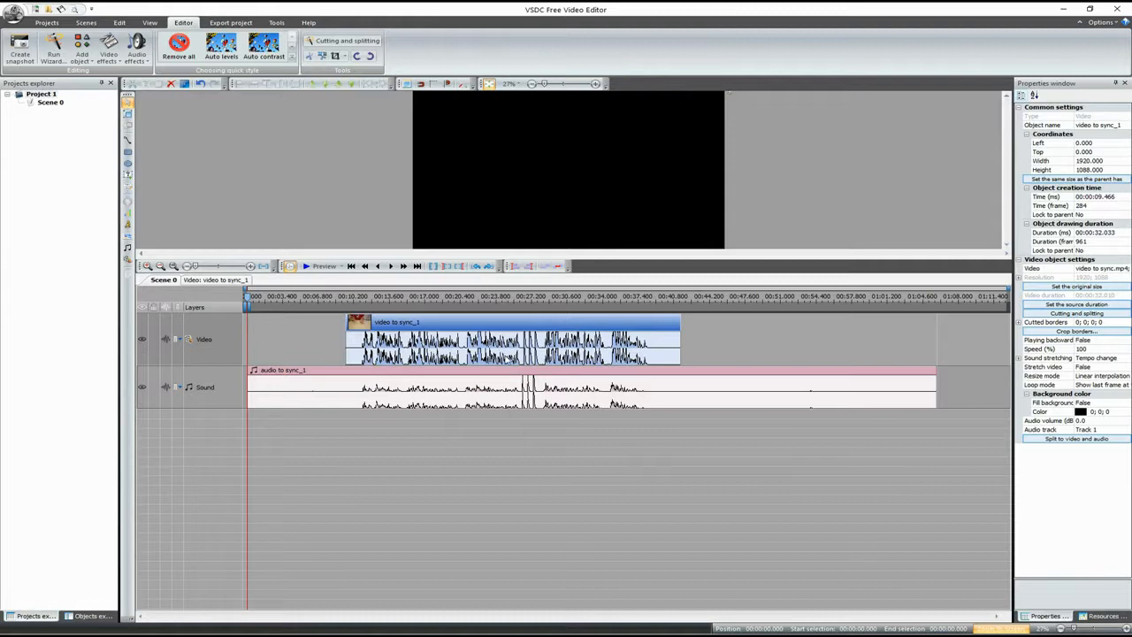
{"action": "left_click_drag", "start_coordinate": [195, 267], "coordinate": [227, 267]}
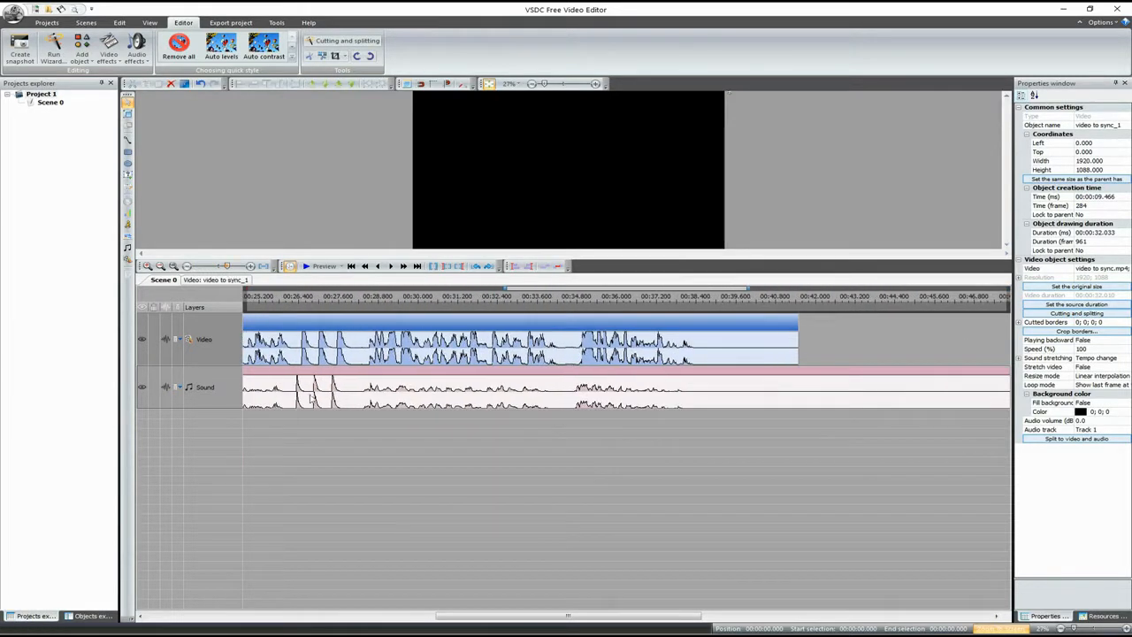
{"action": "left_click_drag", "start_coordinate": [536, 614], "coordinate": [448, 614]}
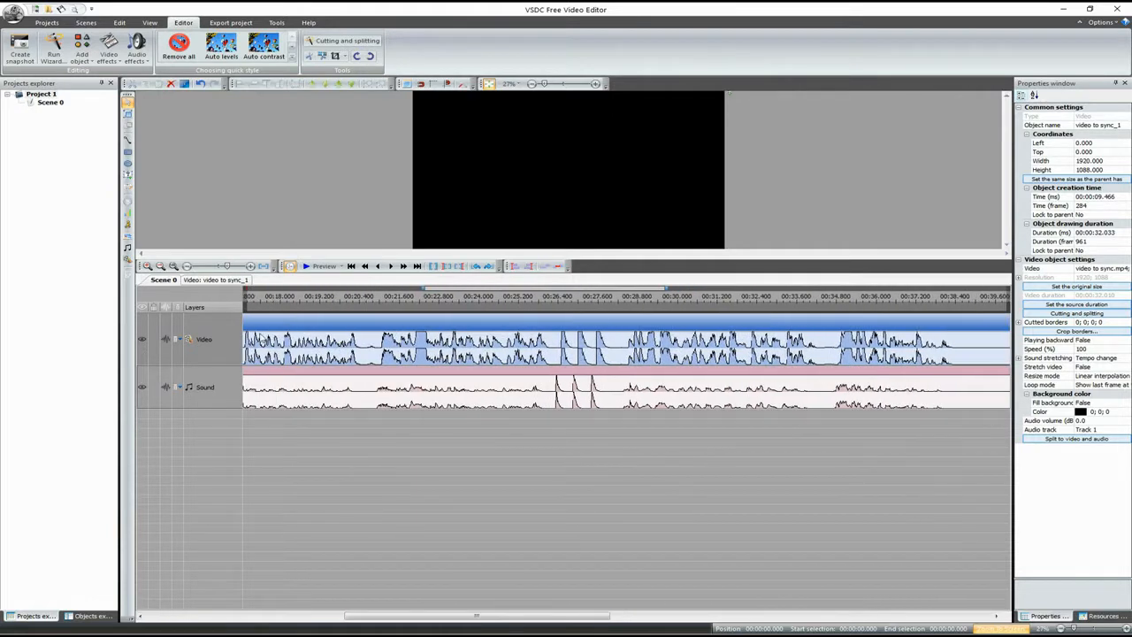
{"action": "left_click_drag", "start_coordinate": [227, 267], "coordinate": [239, 268]}
{"action": "left_click_drag", "start_coordinate": [489, 617], "coordinate": [469, 617]}
{"action": "left_click", "coordinate": [434, 302]}
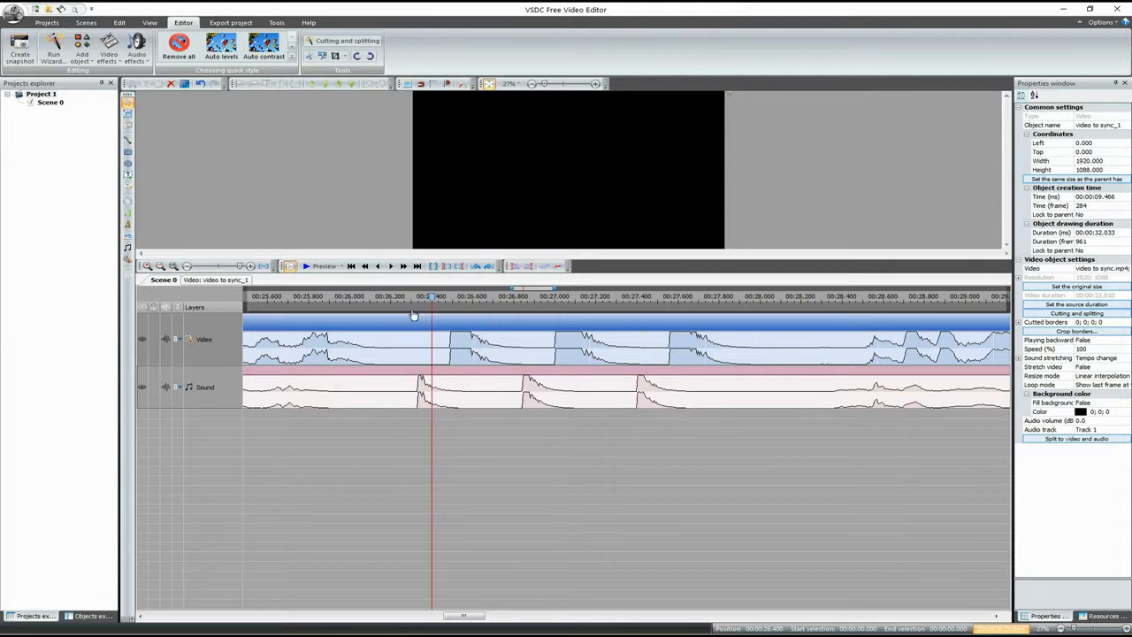
{"action": "left_click_drag", "start_coordinate": [547, 326], "coordinate": [520, 324]}
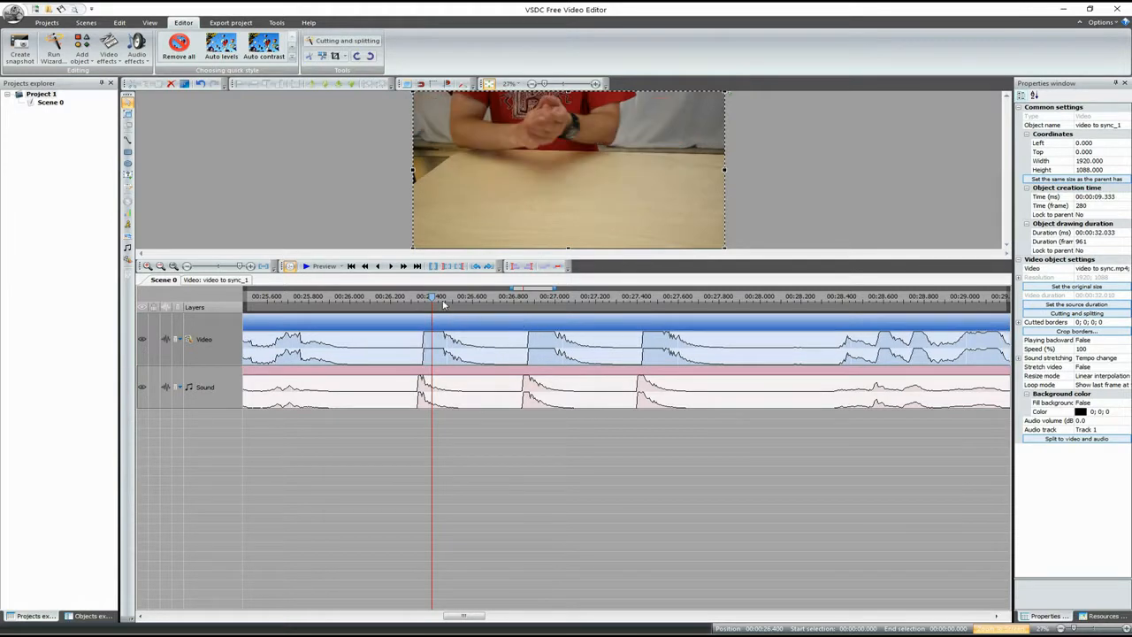
Place the timeline cursor on the audio clip's first clap peak and align the video's peak with it, starting the video at 00:00:09.300.
{"action": "left_click_drag", "start_coordinate": [435, 302], "coordinate": [419, 300]}
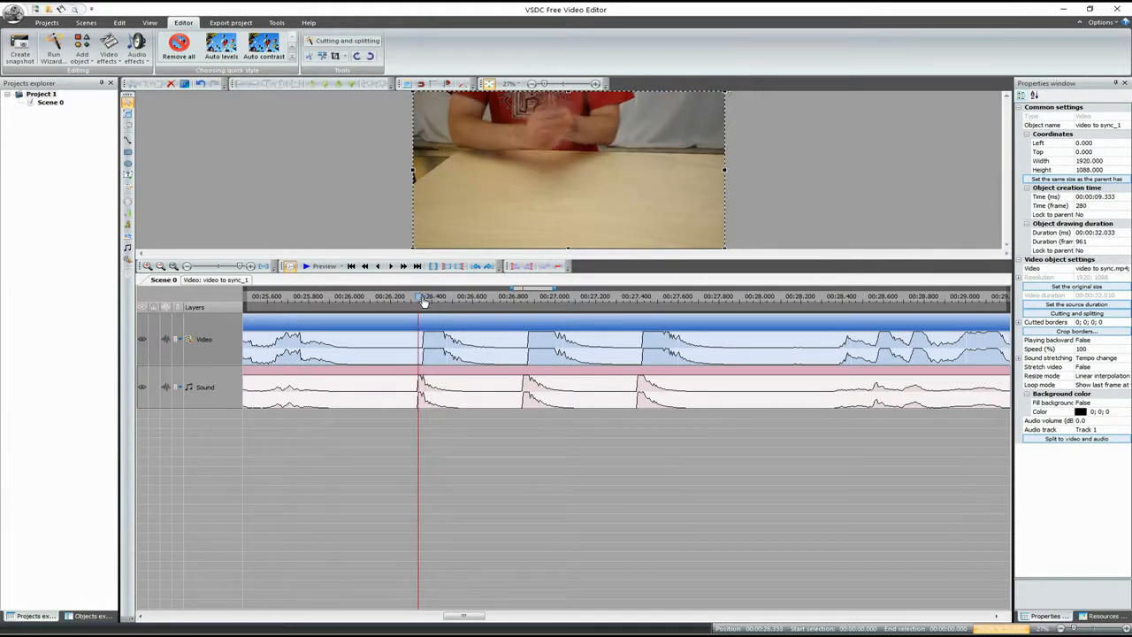
{"action": "mouse_move", "coordinate": [497, 324]}
{"action": "left_mouse_down"}
{"action": "mouse_move", "coordinate": [480, 327]}
{"action": "mouse_move", "coordinate": [491, 326]}
{"action": "left_mouse_up"}
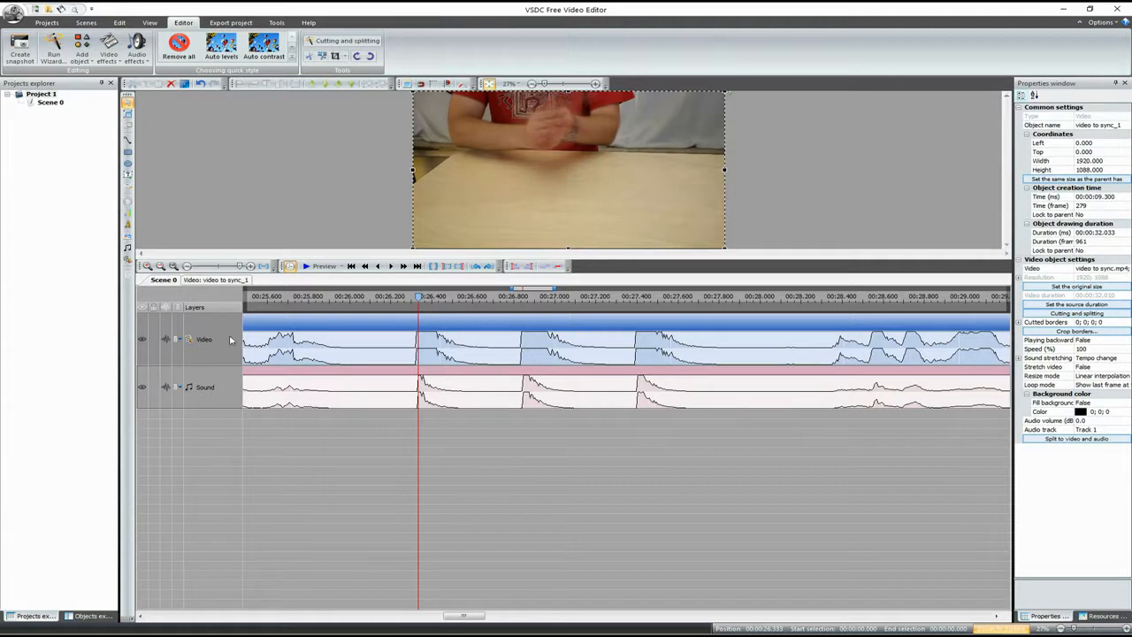
{"action": "left_click_drag", "start_coordinate": [241, 266], "coordinate": [191, 268]}
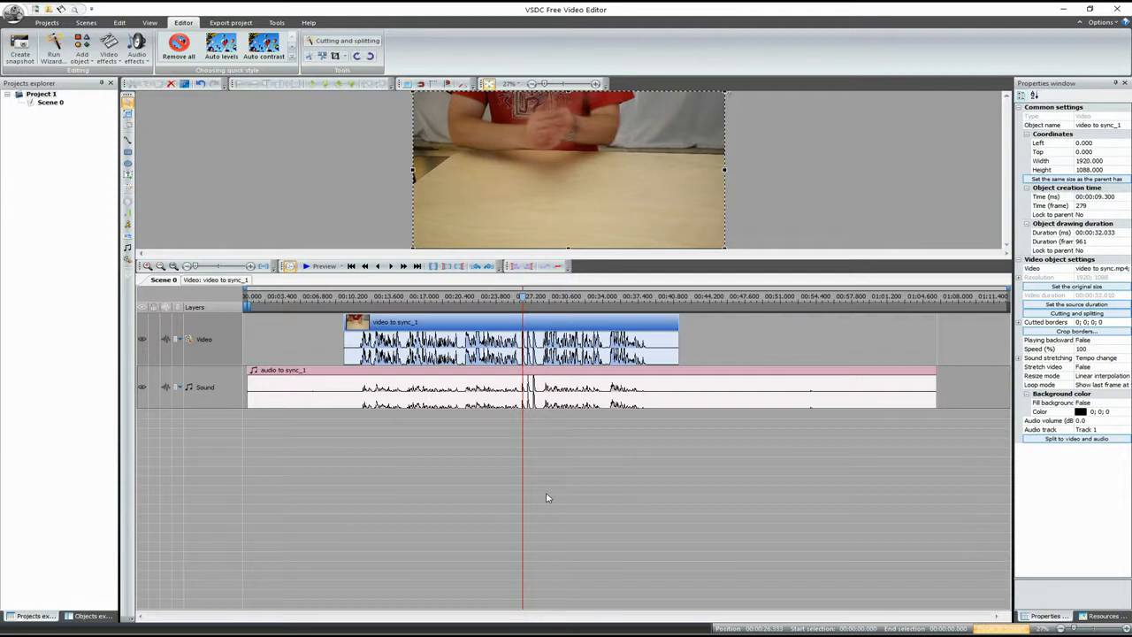
{"action": "left_click", "coordinate": [568, 459]}
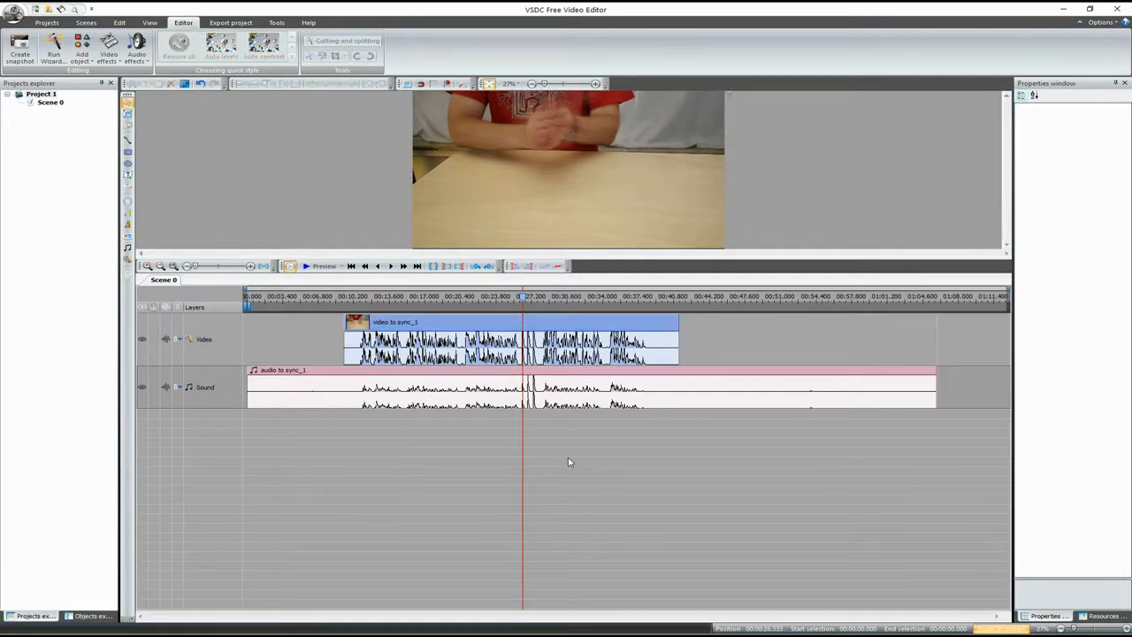
Mute the video clip's own sound by setting its audio track to "Don't use audio".
{"action": "left_click", "coordinate": [577, 326]}
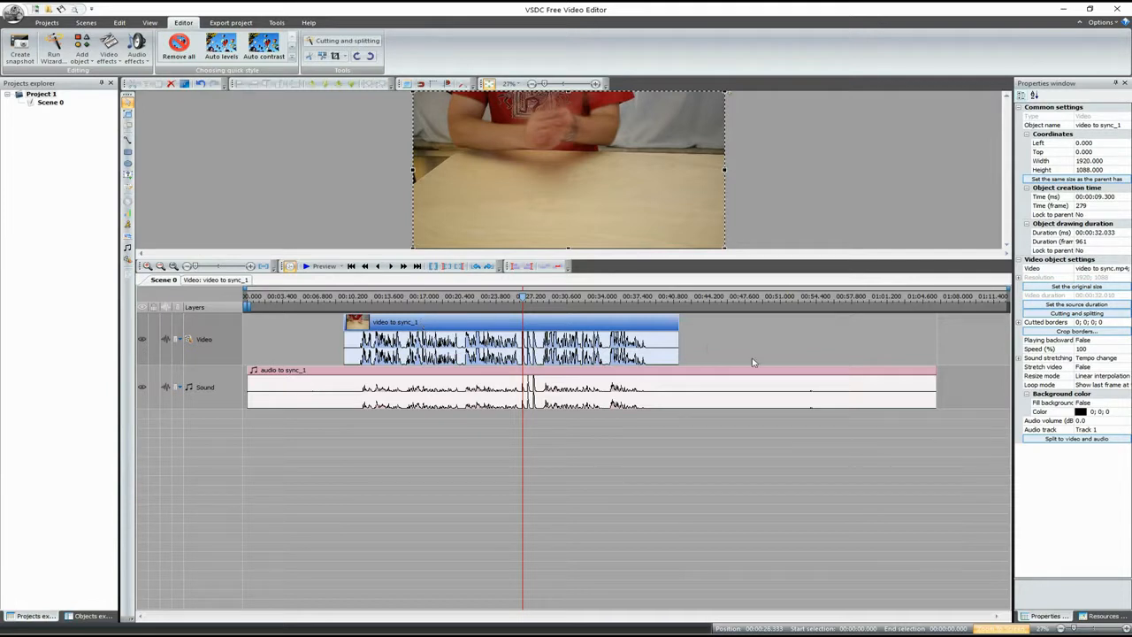
{"action": "left_click", "coordinate": [1104, 430]}
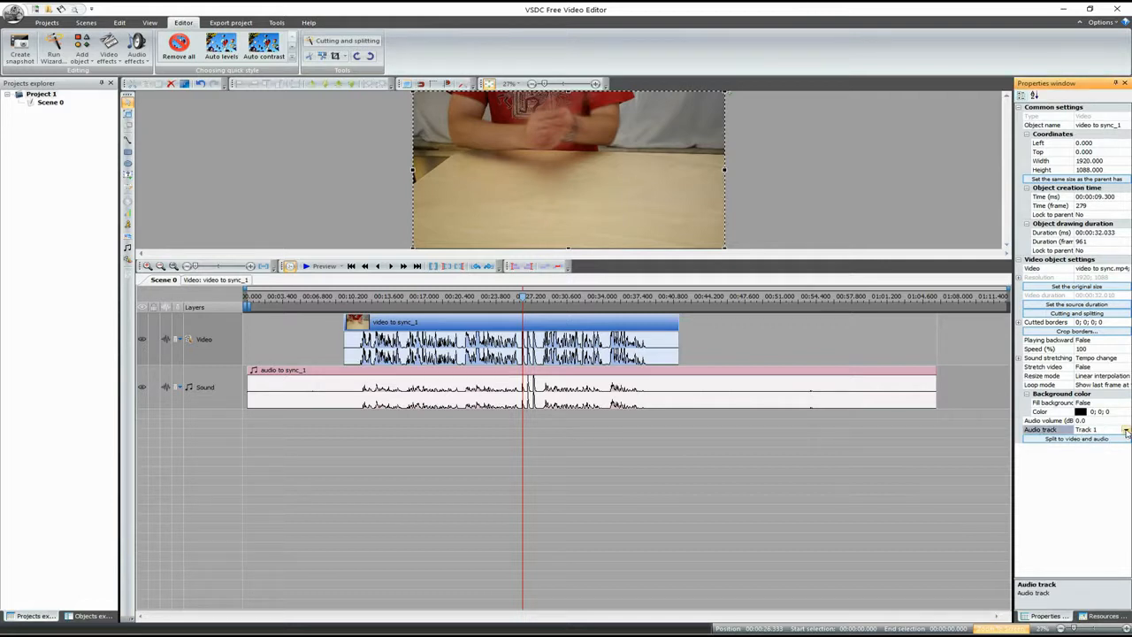
{"action": "left_click", "coordinate": [1126, 430]}
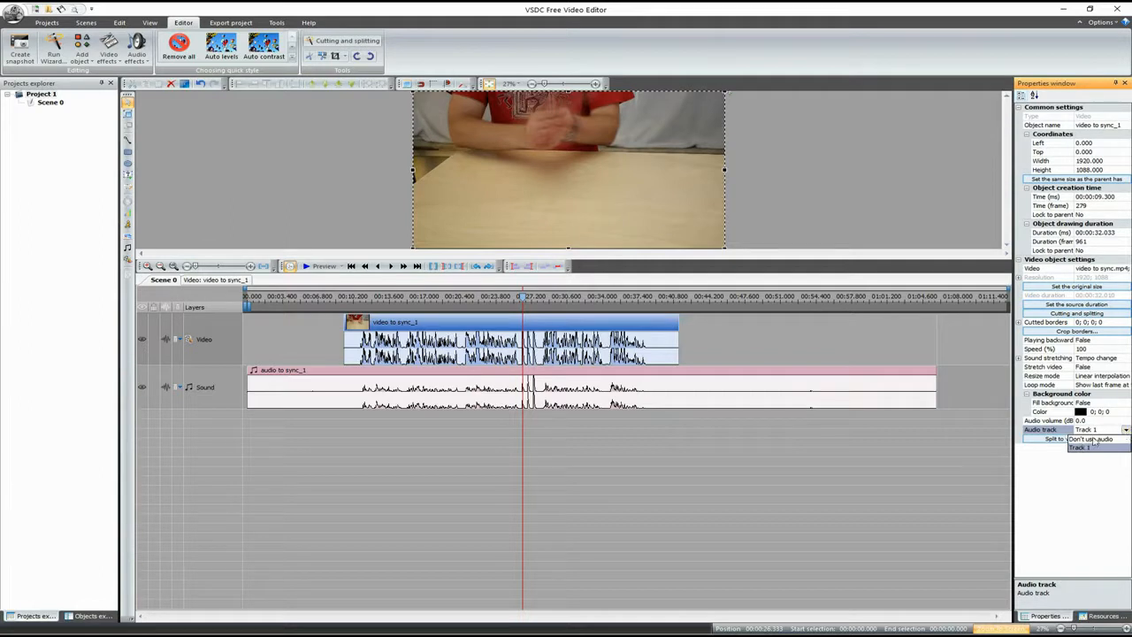
{"action": "left_click", "coordinate": [1097, 439]}
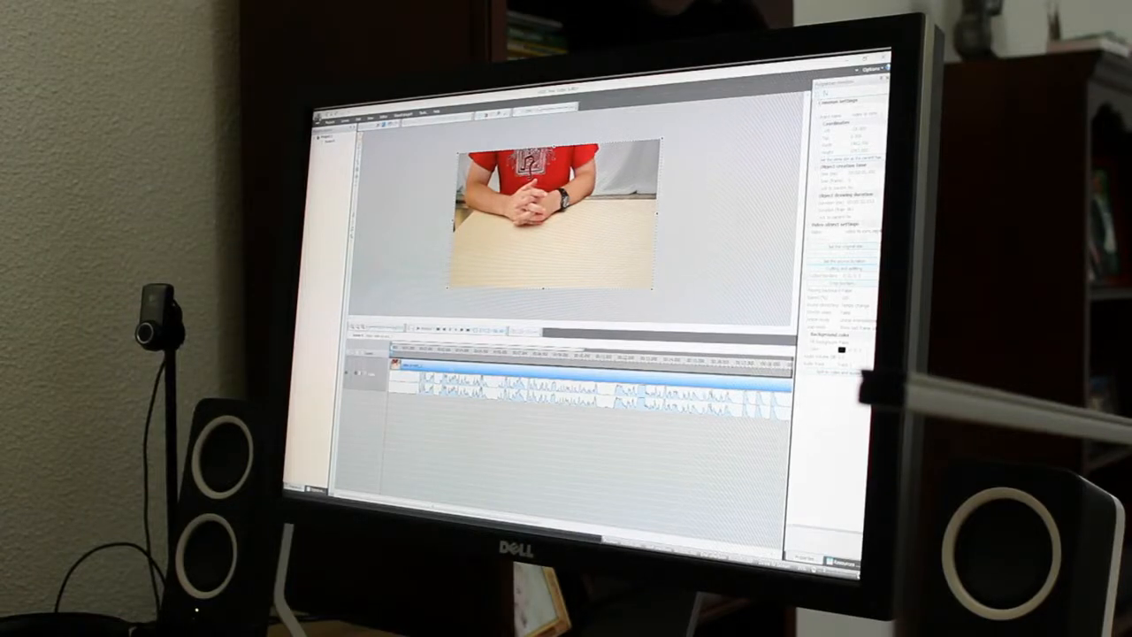
{"action": "scroll", "coordinate": [563, 389], "scroll_direction": "up", "scroll_amount": 3}
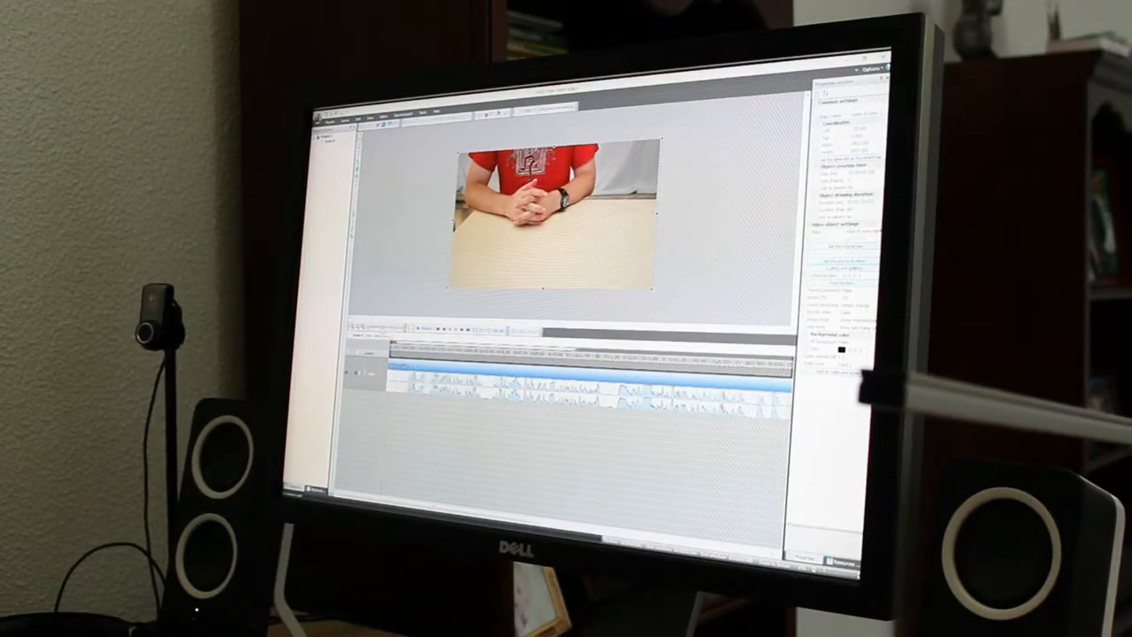
{"action": "scroll", "coordinate": [559, 389], "scroll_direction": "down", "scroll_amount": 2}
{"action": "left_click_drag", "start_coordinate": [433, 510], "coordinate": [679, 539]}
{"action": "scroll", "coordinate": [566, 389], "scroll_direction": "up", "scroll_amount": 2}
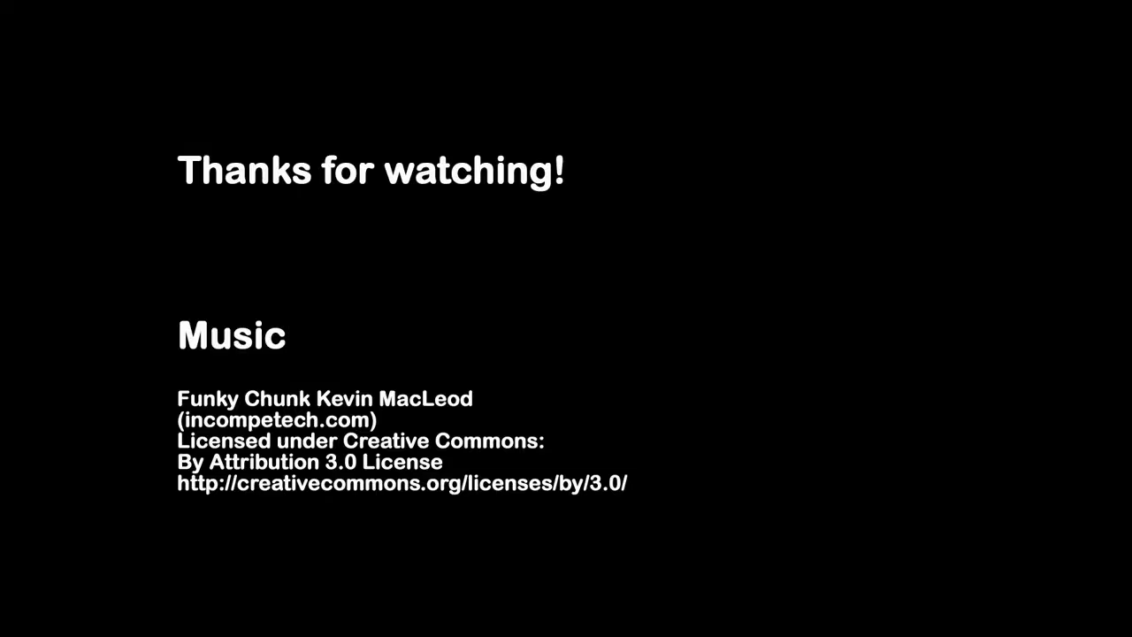